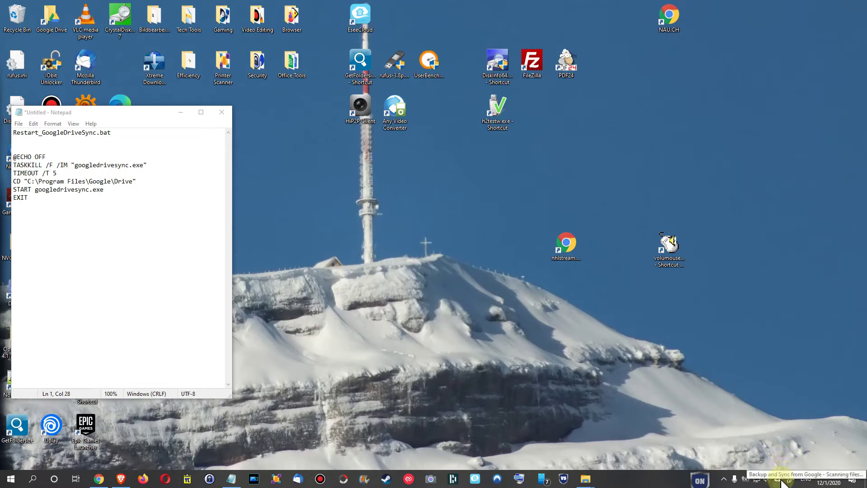
Open the Backup and Sync tray panel, find it blank, and close it
left_click(778, 483)
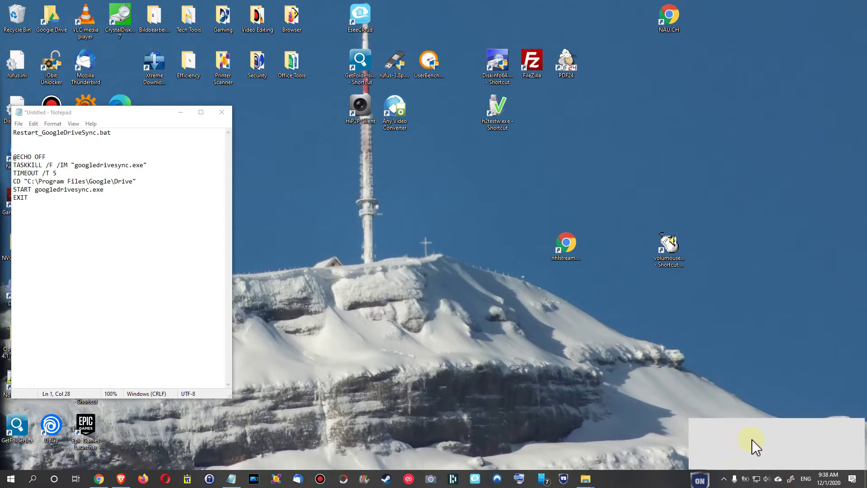
right_click(766, 482)
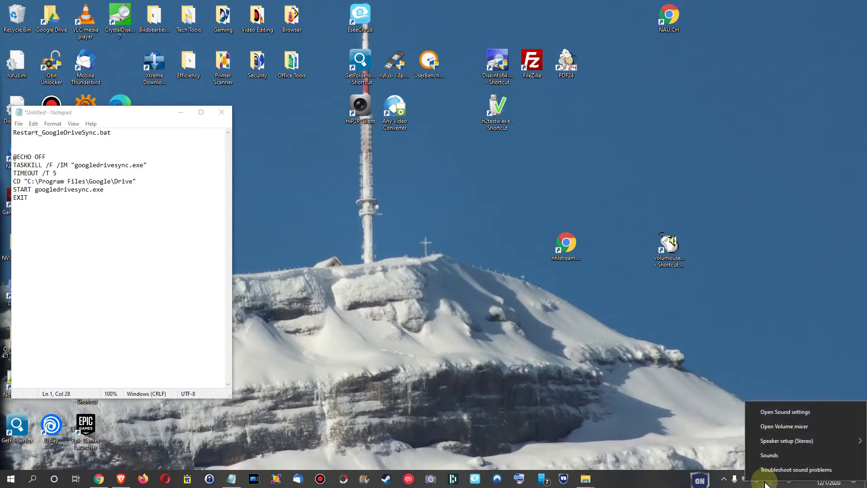
left_click(726, 426)
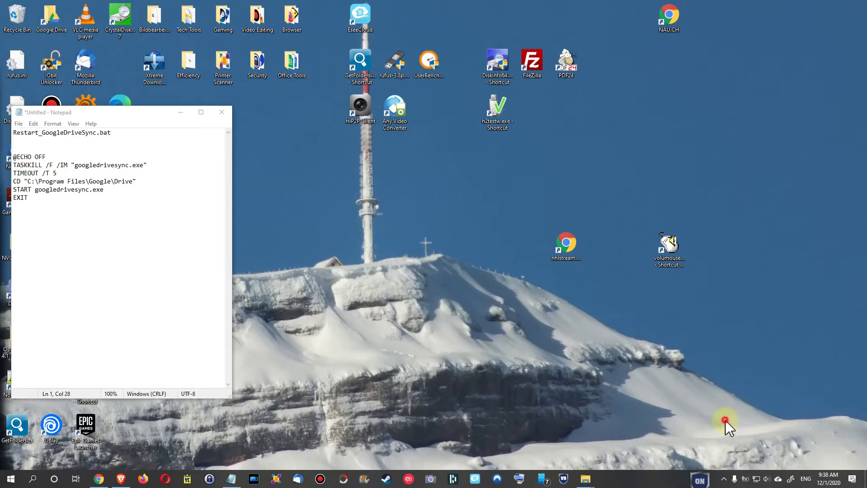
left_click(779, 479)
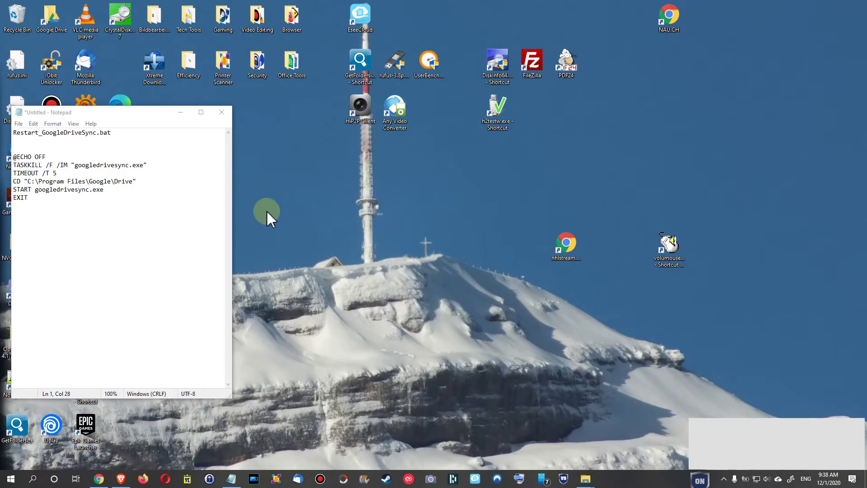
left_click(405, 271)
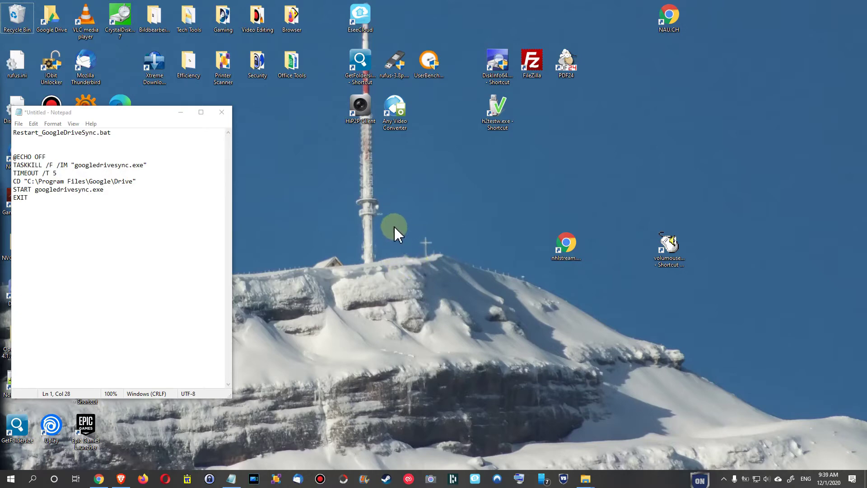
Create a new text document on the desktop
right_click(403, 191)
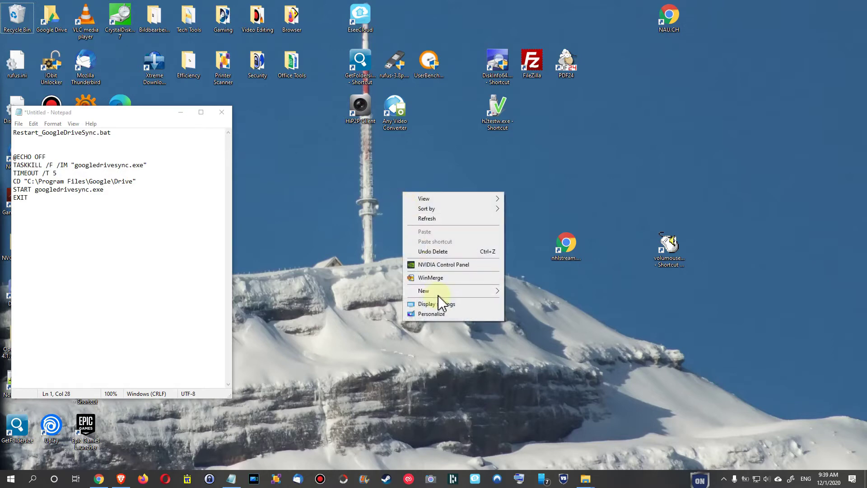
mouse_move(441, 294)
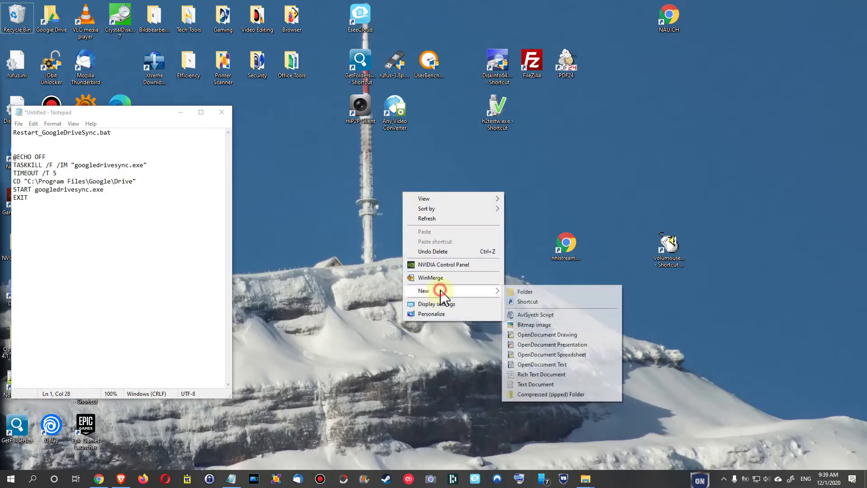
left_click(542, 383)
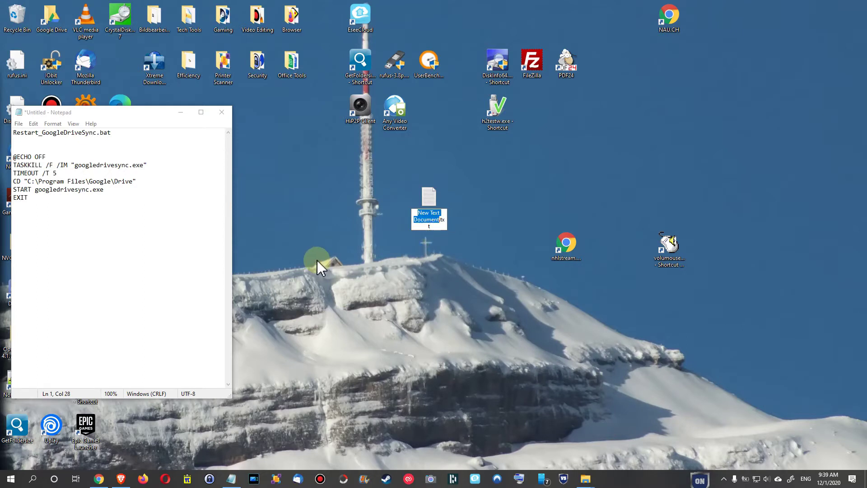
Rename the new document to Google Sync.Bat and accept the extension change
key("ctrl+a")
key("BackSpace")
type("G")
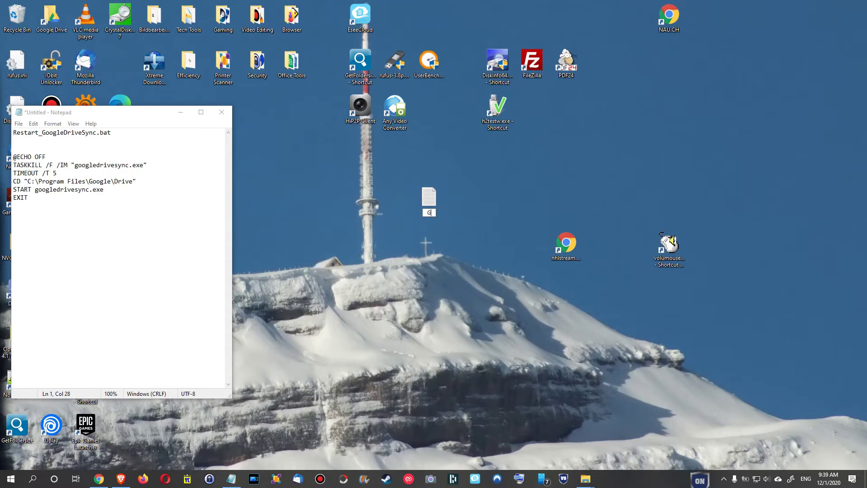
type("oogle Sn")
key("BackSpace")
type("ync.Bat")
key("Return")
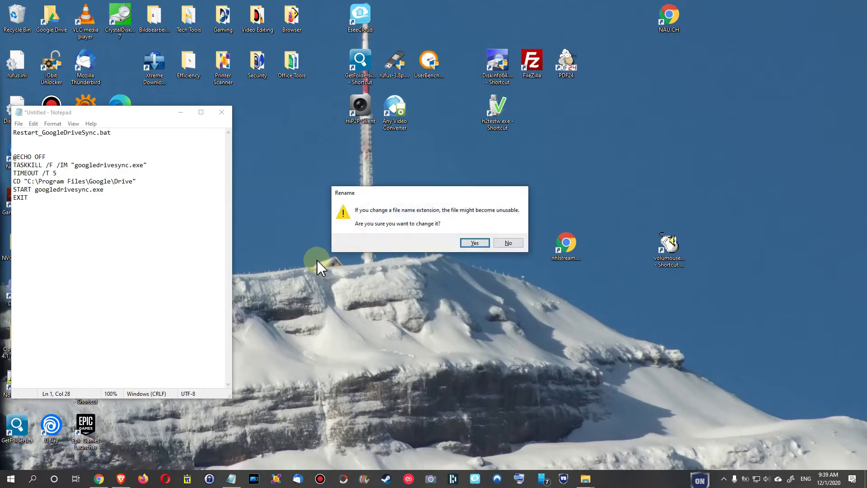
left_click(481, 244)
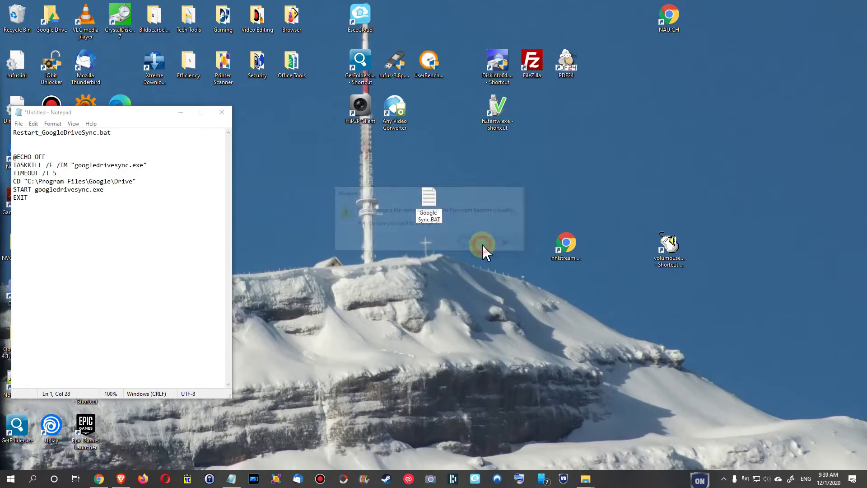
Open Google Sync.BAT for editing in Notepad
right_click(430, 204)
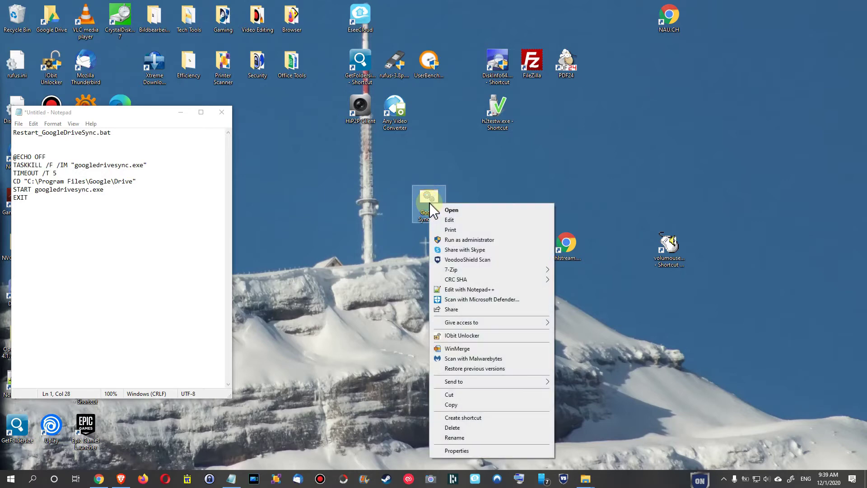
left_click(447, 220)
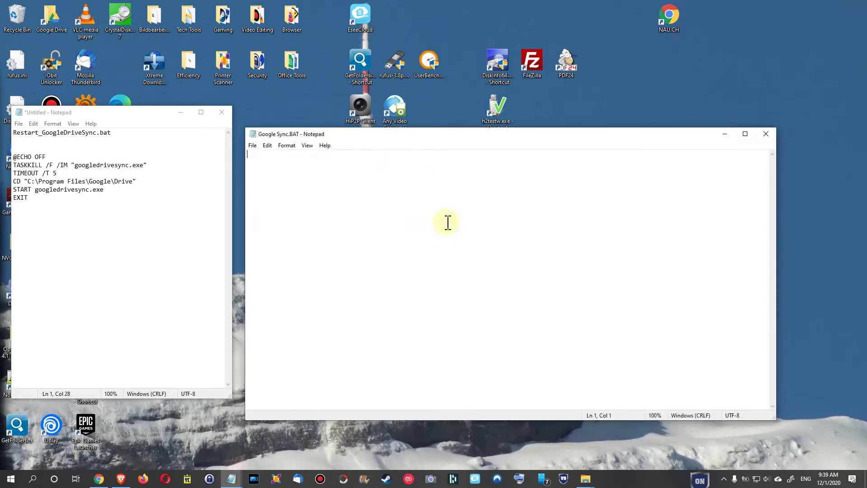
left_click_drag(410, 138, 407, 118)
left_click_drag(13, 156, 59, 201)
key("ctrl+c")
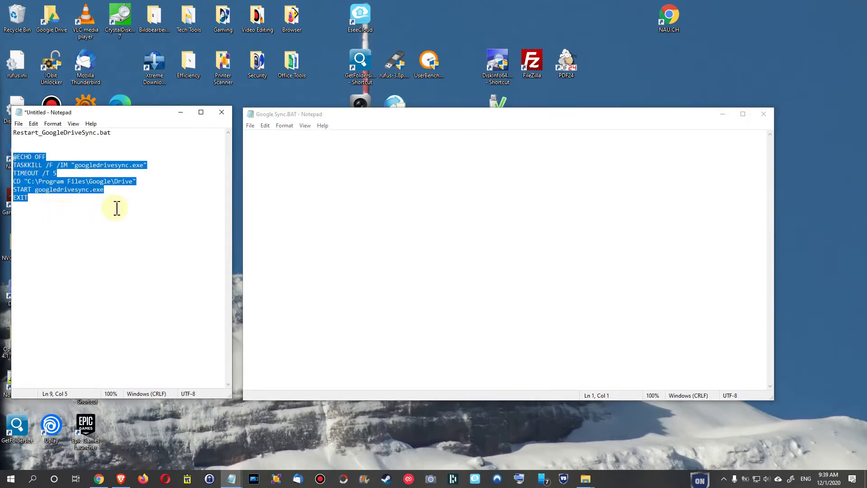
left_click(257, 143)
key("ctrl+v")
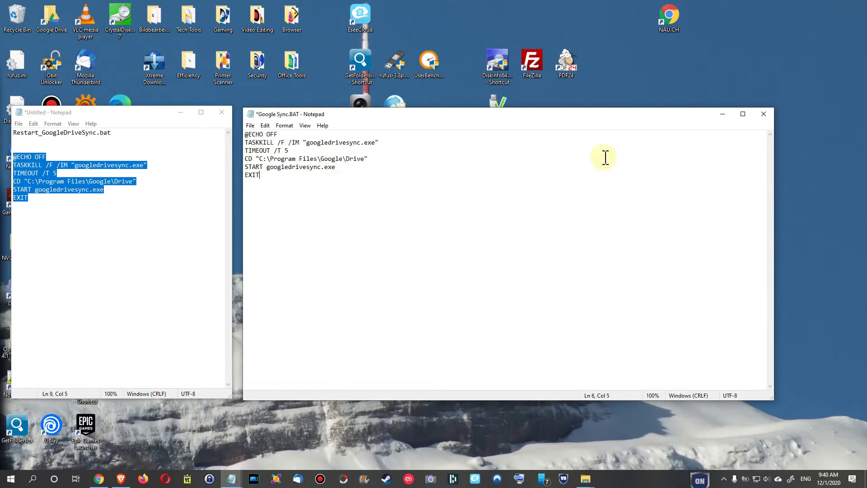
left_click(763, 114)
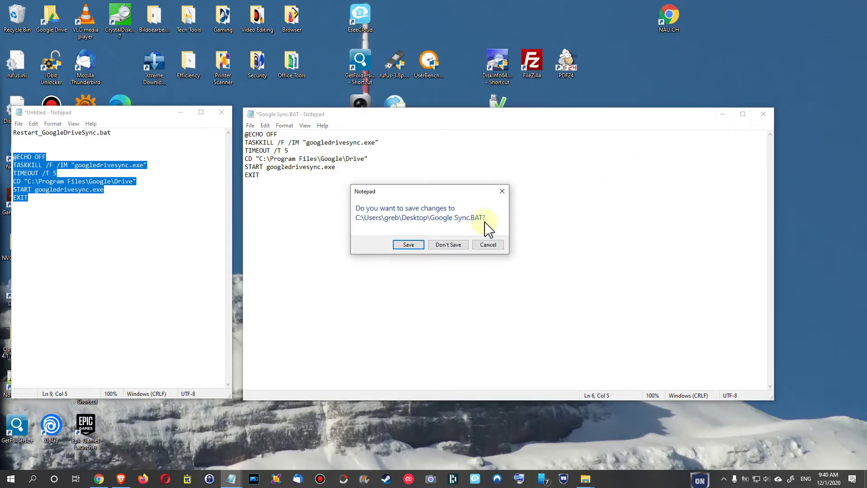
left_click(415, 245)
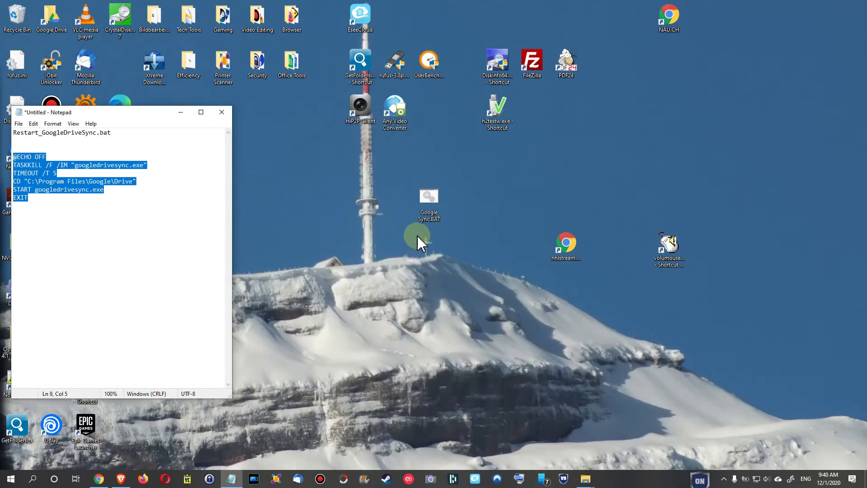
Run Google Sync.BAT so Command Prompt terminates googledrivesync.exe and closes after its 5-second timeout
left_click(433, 207)
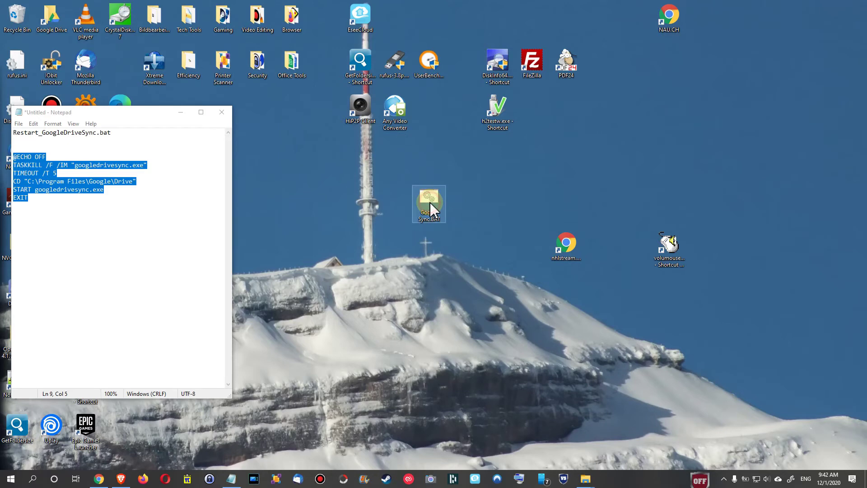
double_click(429, 205)
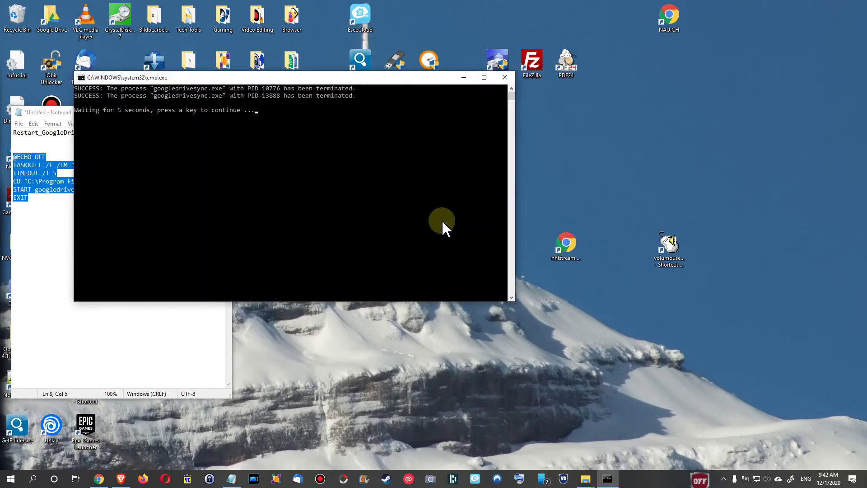
left_click_drag(356, 81, 490, 120)
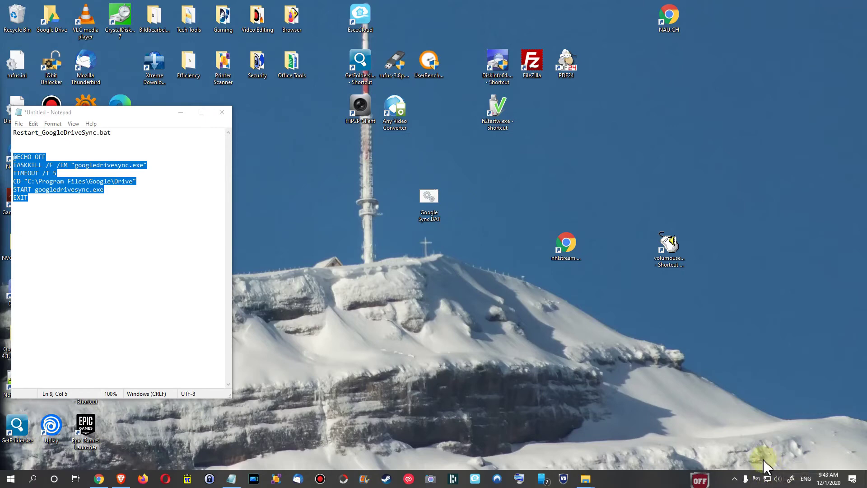
Run Google Sync.BAT again, then confirm the Backup and Sync panel and settings menu open
left_click(734, 478)
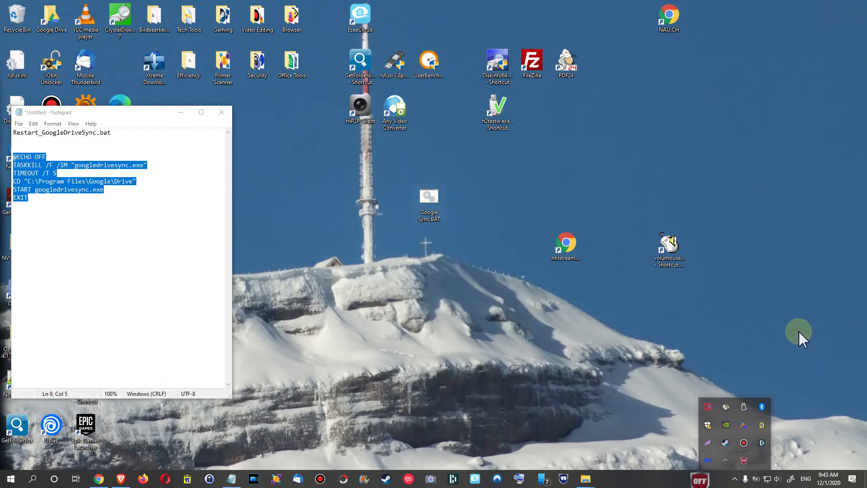
double_click(429, 201)
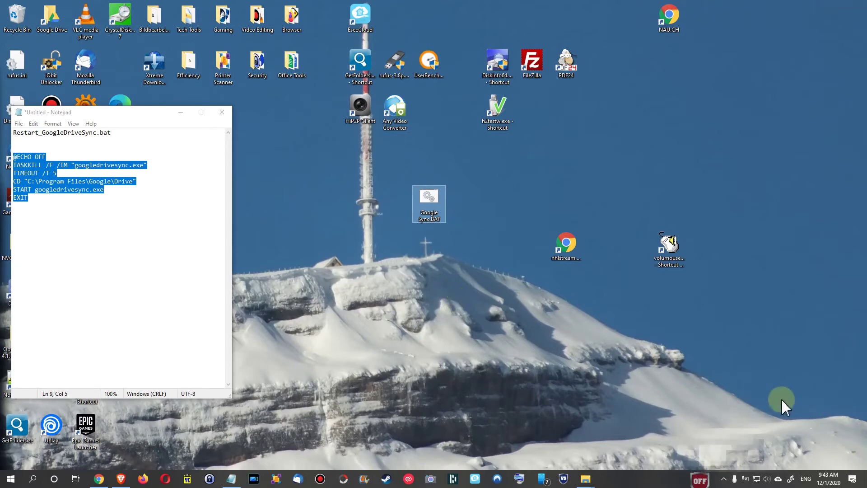
mouse_move(777, 480)
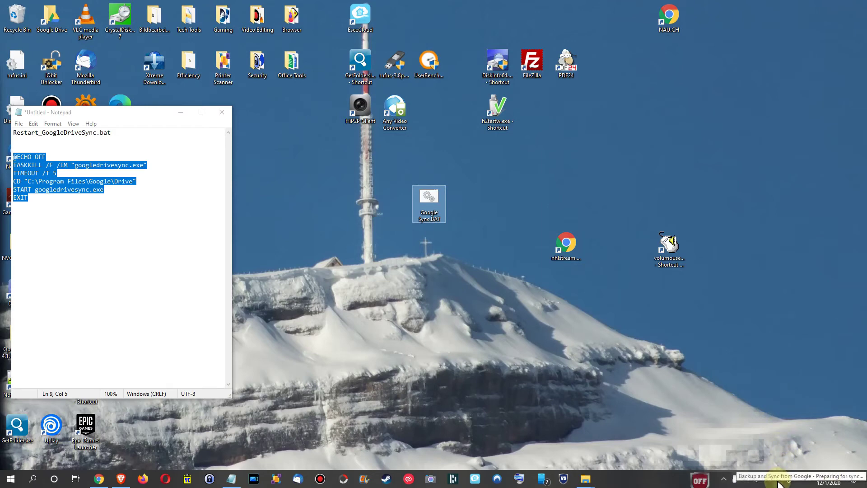
left_click(777, 480)
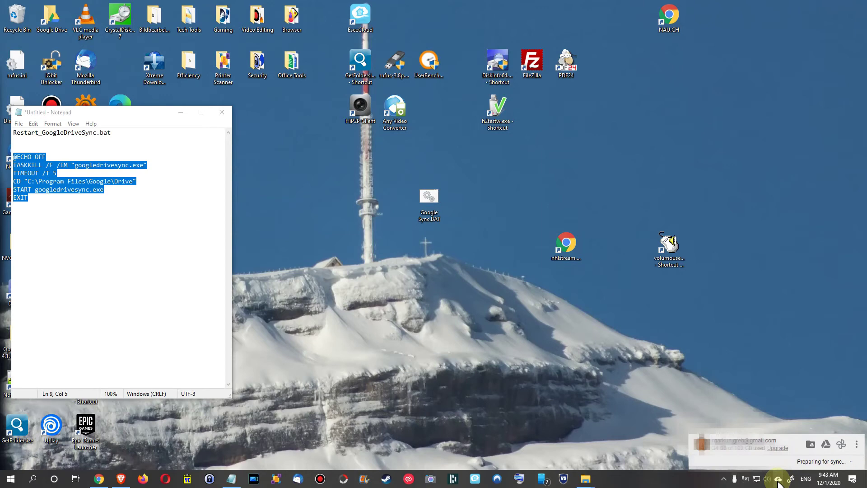
left_click(856, 447)
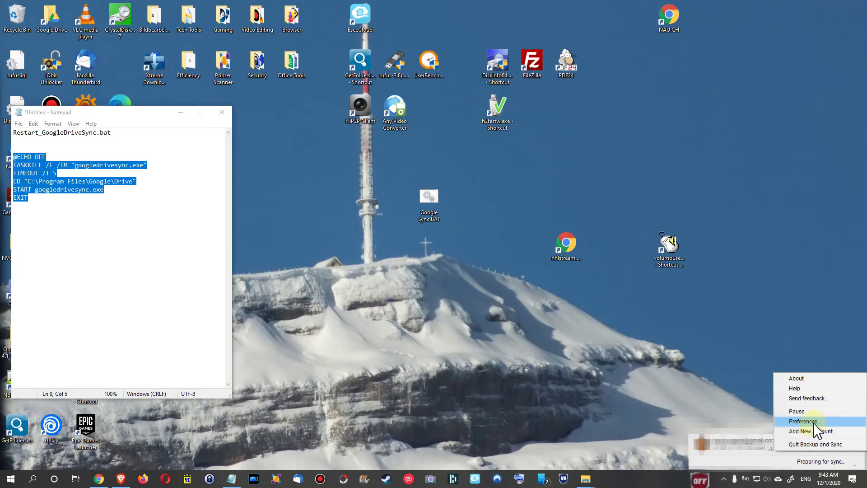
left_click(817, 341)
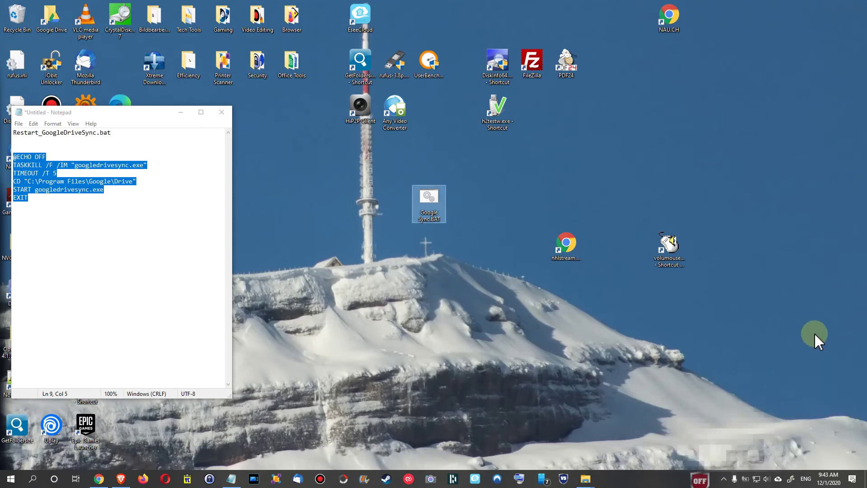